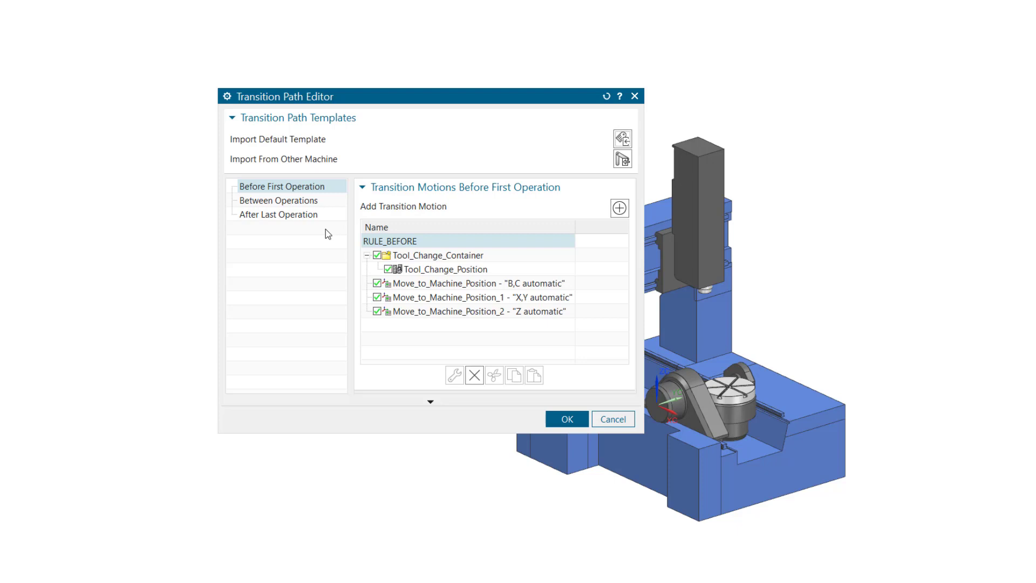
- Review the transition motions between operations and after the last operation, and open the between-operations "B,C automatic" motion
click(325, 199)
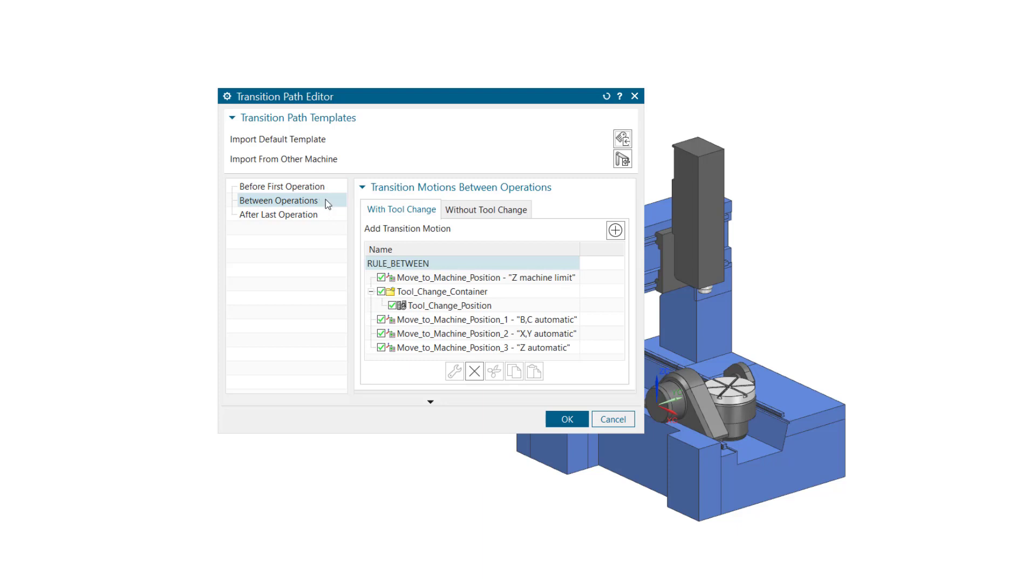
click(324, 214)
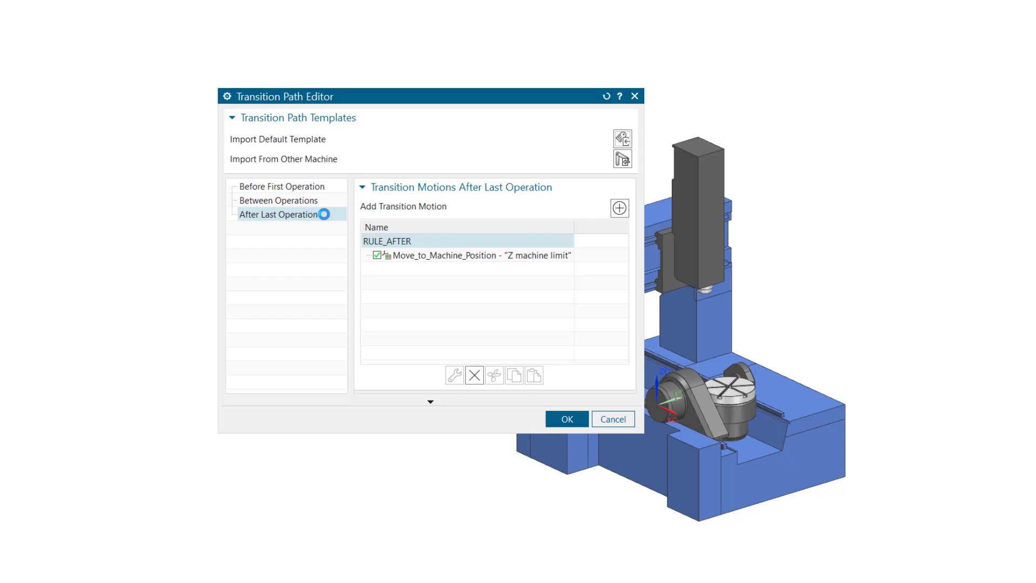
click(328, 200)
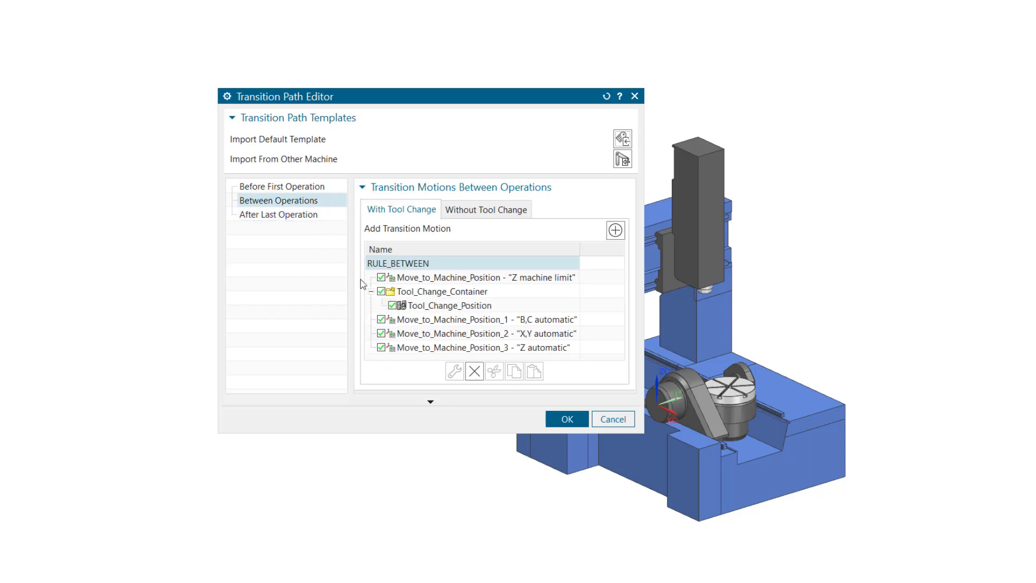
double_click(406, 318)
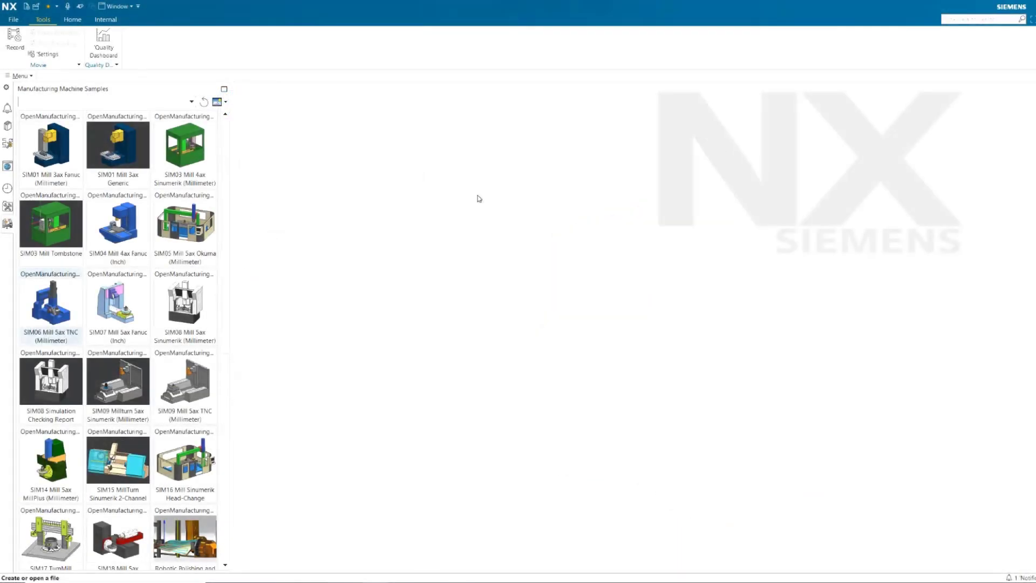
- Open the SIM06 Mill 5ax TNC (Millimeter) sample and open its machine part sim06_mill_5ax.prt
click(62, 321)
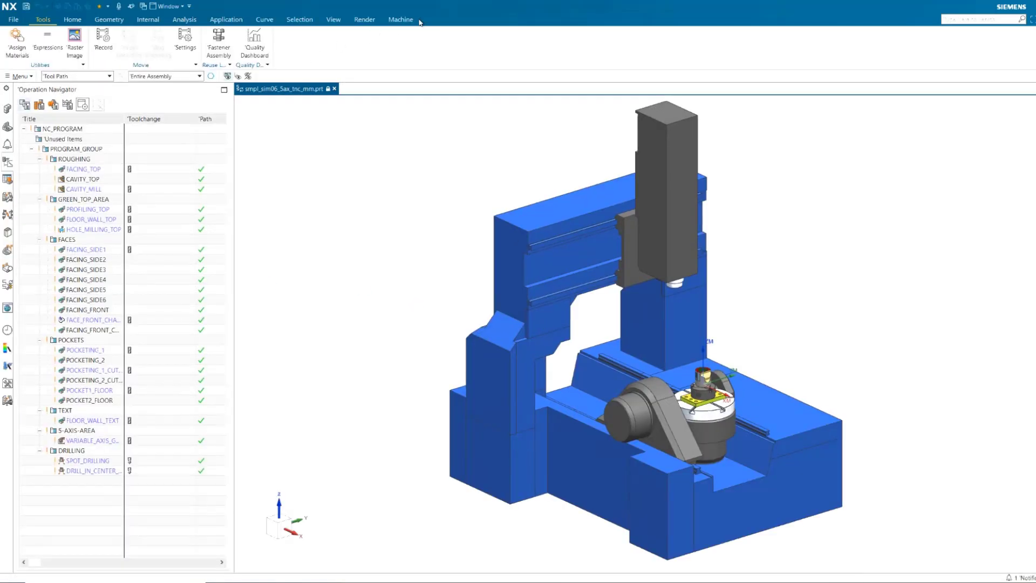
click(418, 21)
click(196, 40)
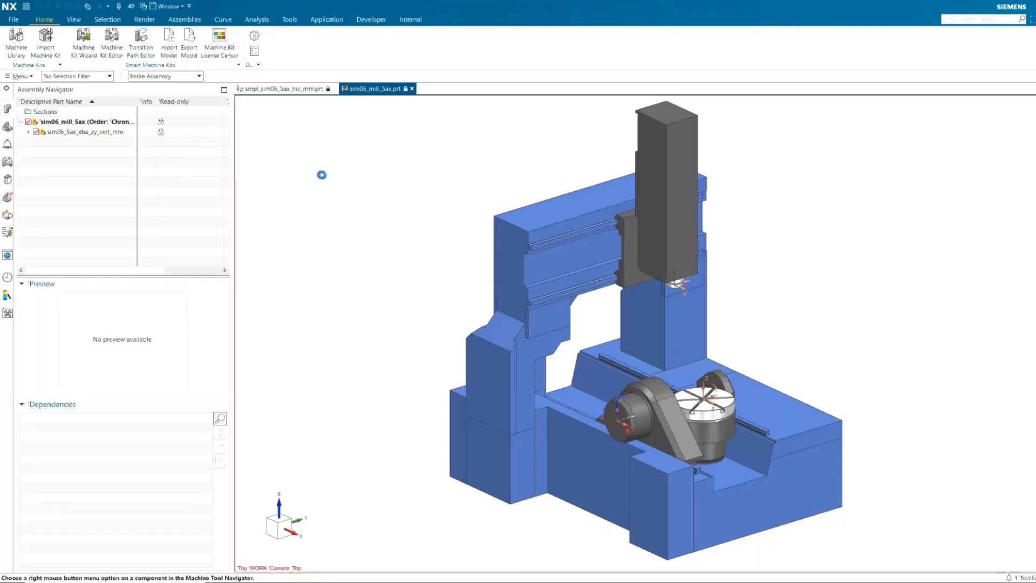
- Import the default transition path template into the machine with the Transition Path Editor
click(141, 43)
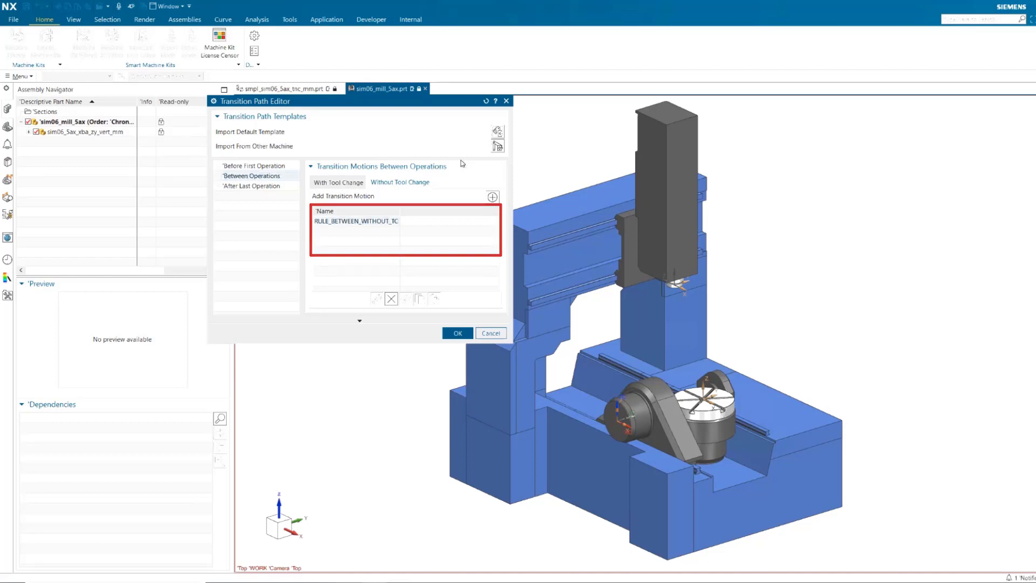
click(498, 133)
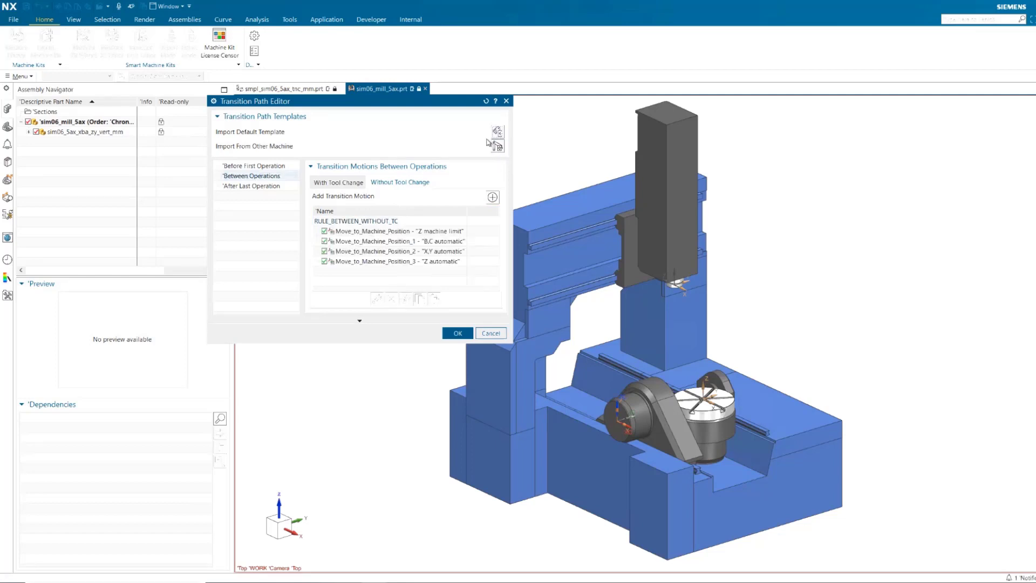
click(339, 183)
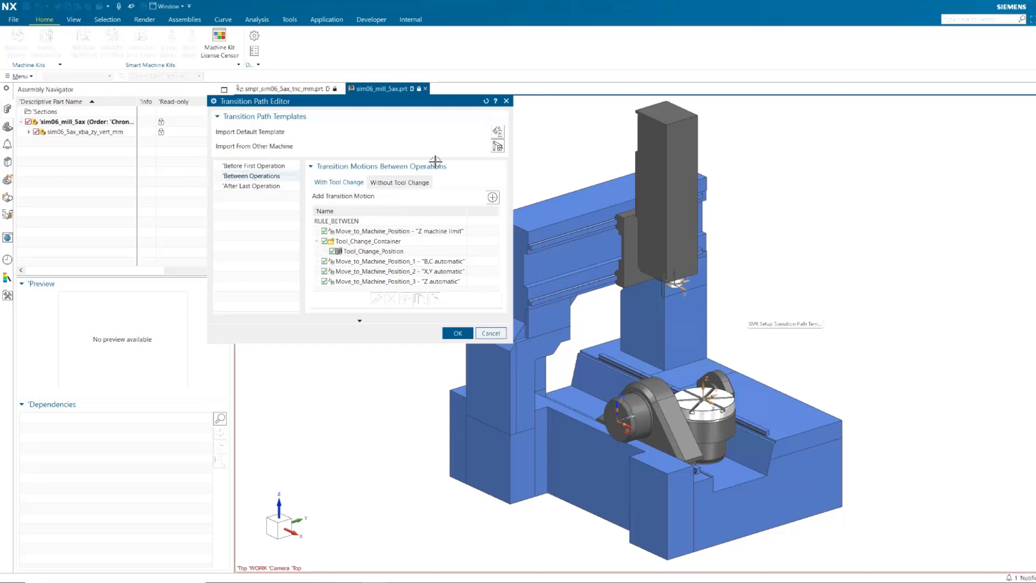
- Examine the imported transition motions before the first operation, between operations and after the last operation
click(268, 165)
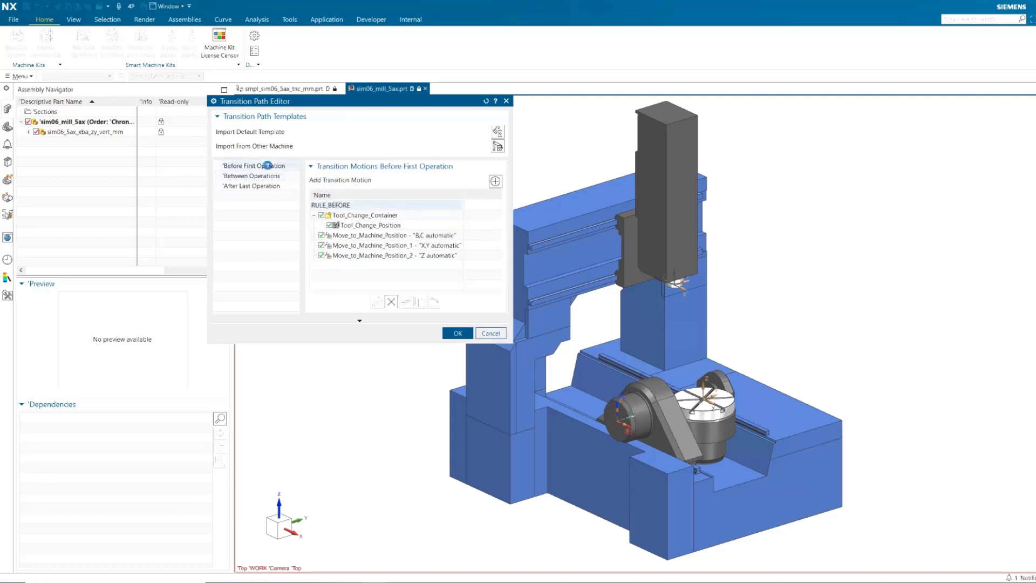
click(266, 176)
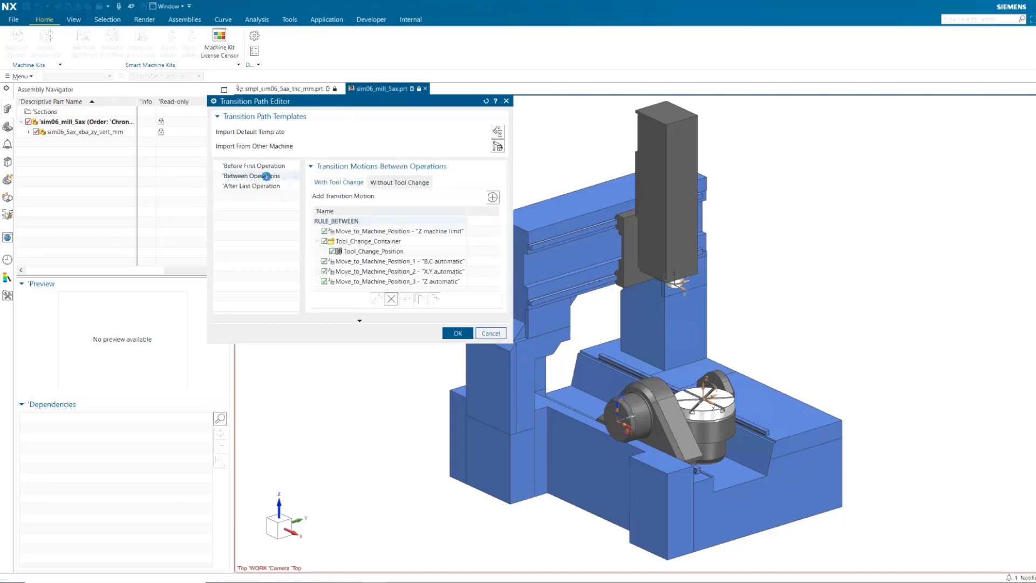
click(264, 186)
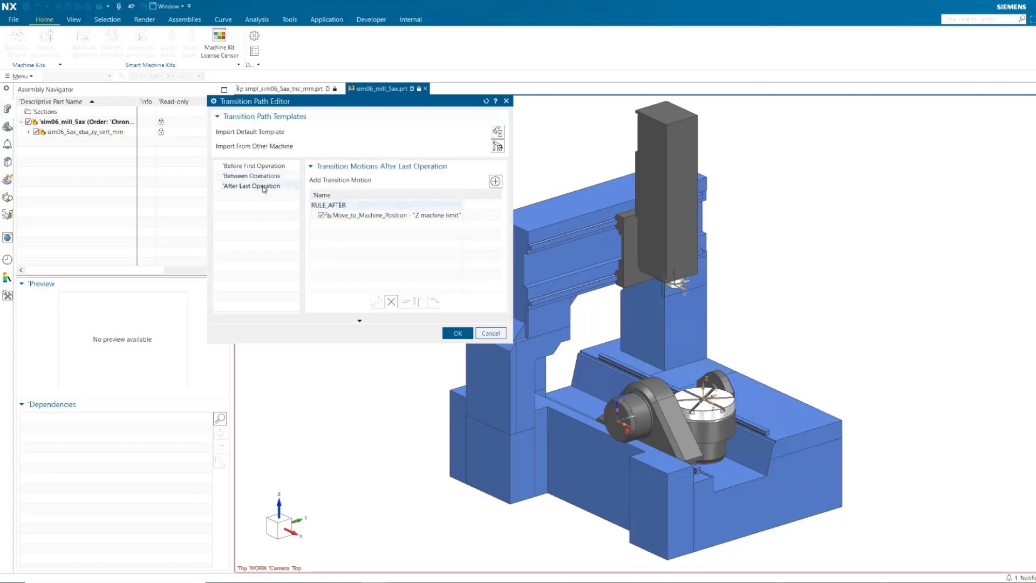
click(264, 176)
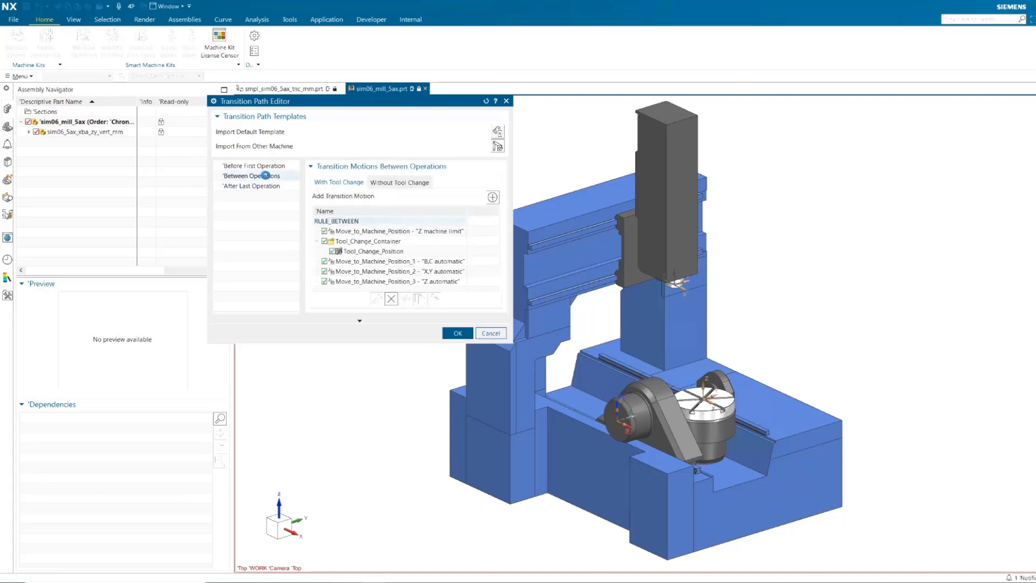
- For transitions without tool change, set the "B,C automatic" motion's preferred axis to B with a preferred range minimum of 60
click(397, 183)
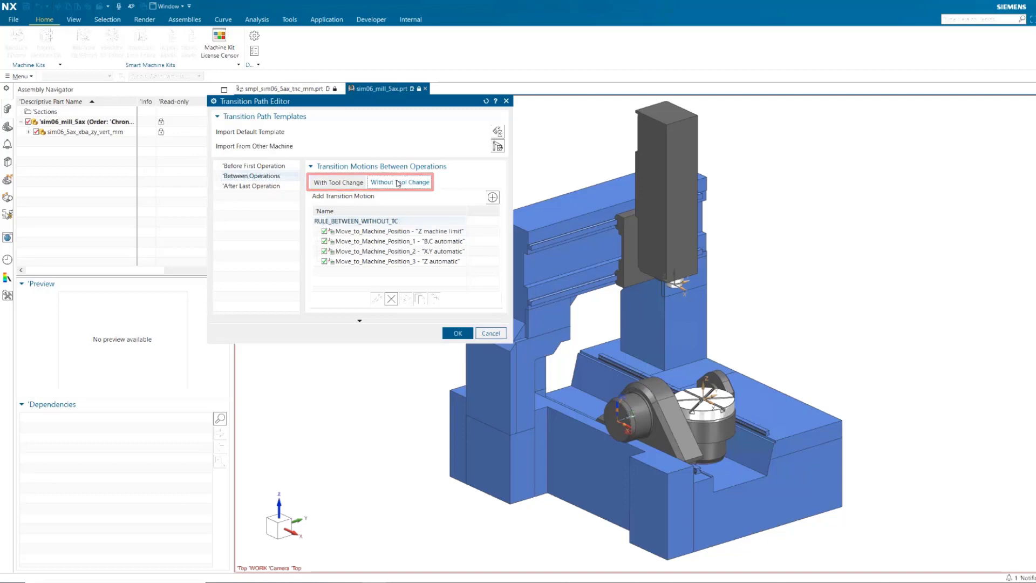
click(444, 242)
double_click(443, 242)
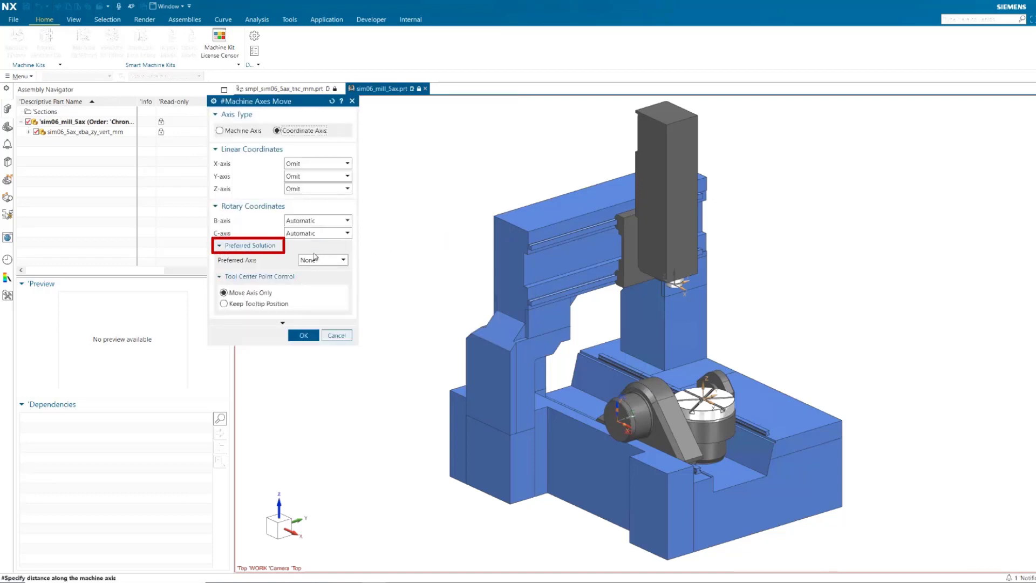
click(333, 261)
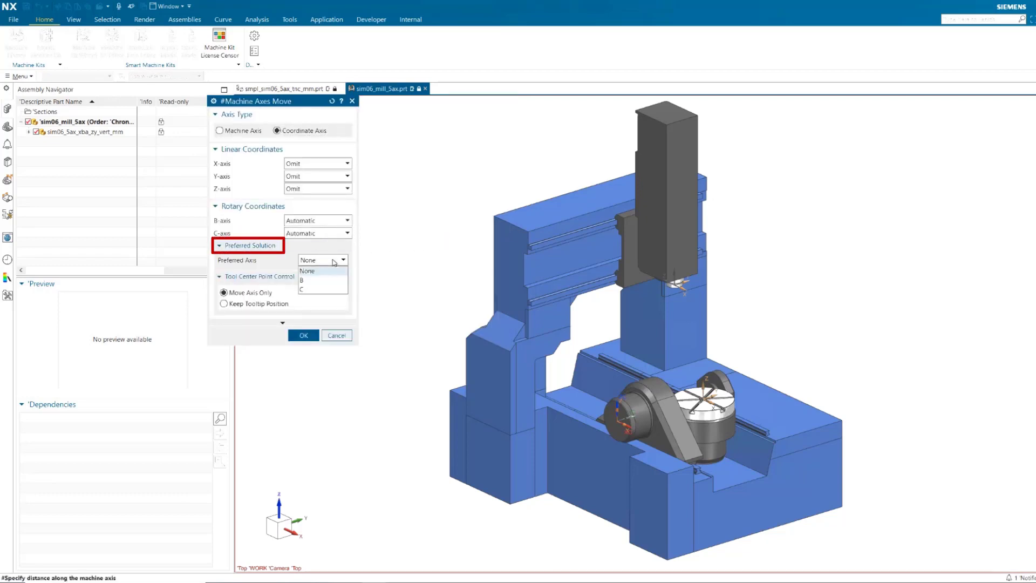
click(314, 280)
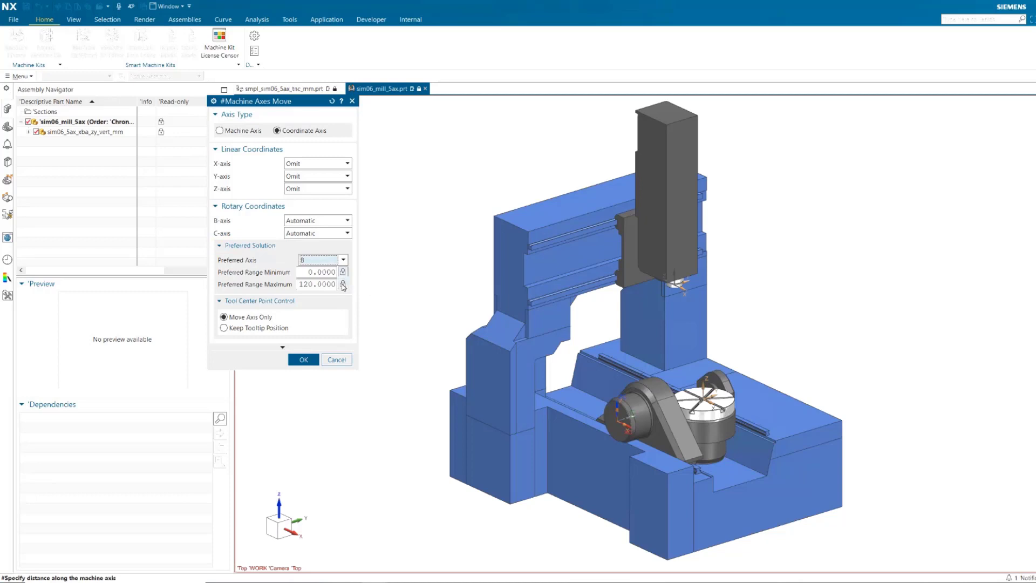
click(330, 272)
text(60)
double_click(330, 272)
click(301, 361)
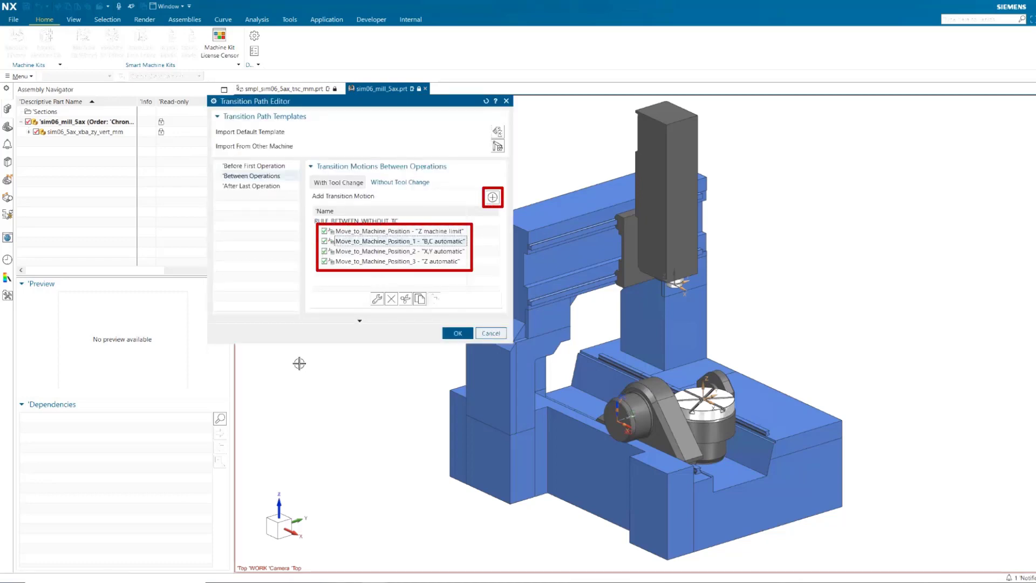
- Save the machine part with its edited transition templates and return to the smpl_sim06_5ax_tnc_mm.prt setup
click(470, 333)
click(12, 21)
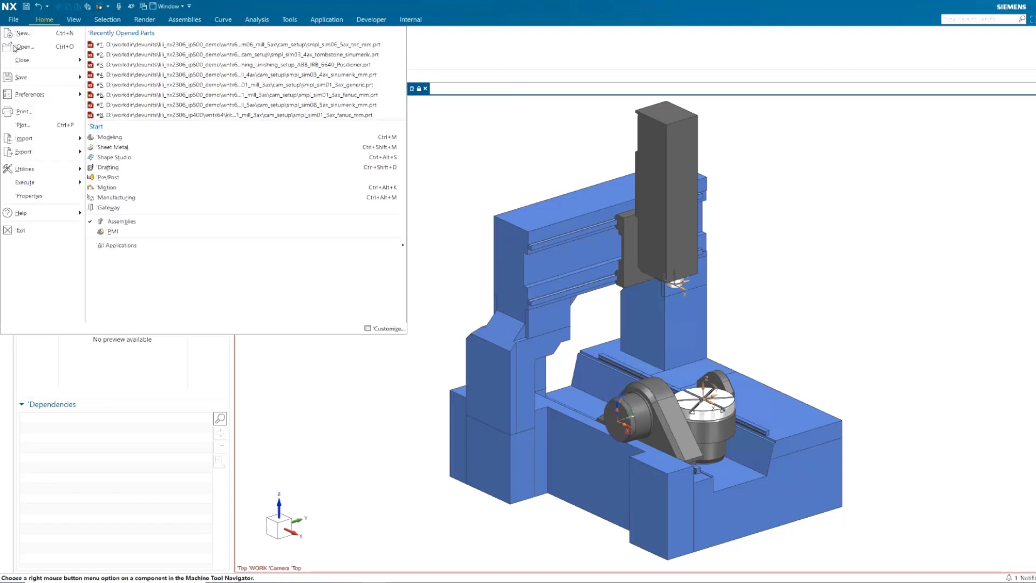
mouse_move(52, 80)
click(149, 71)
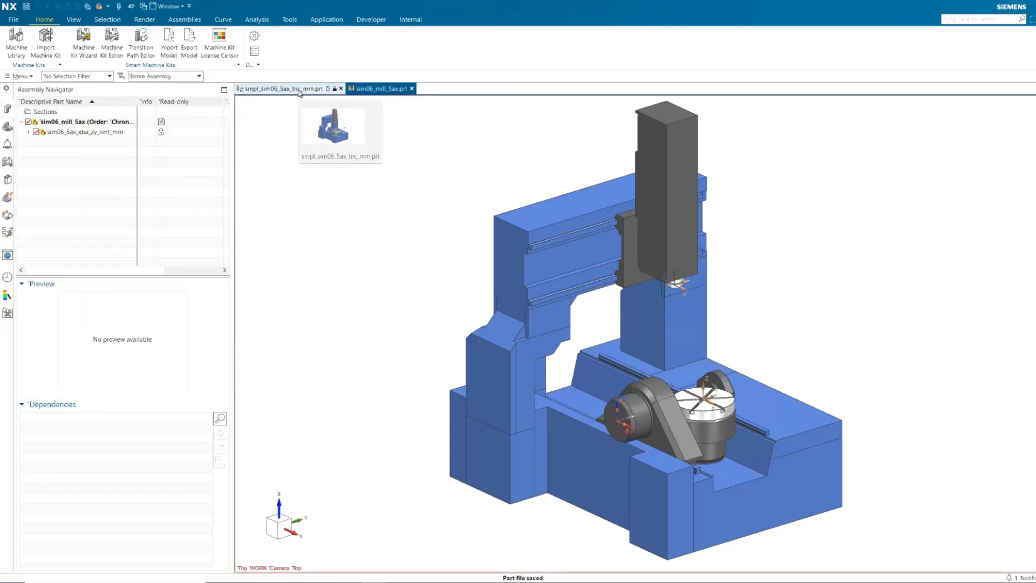
click(300, 90)
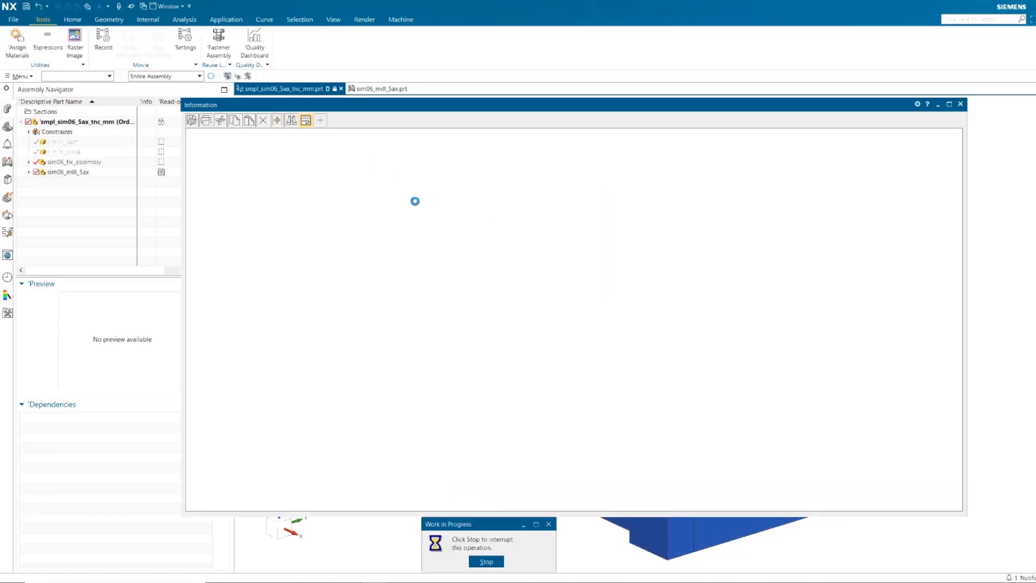
click(959, 104)
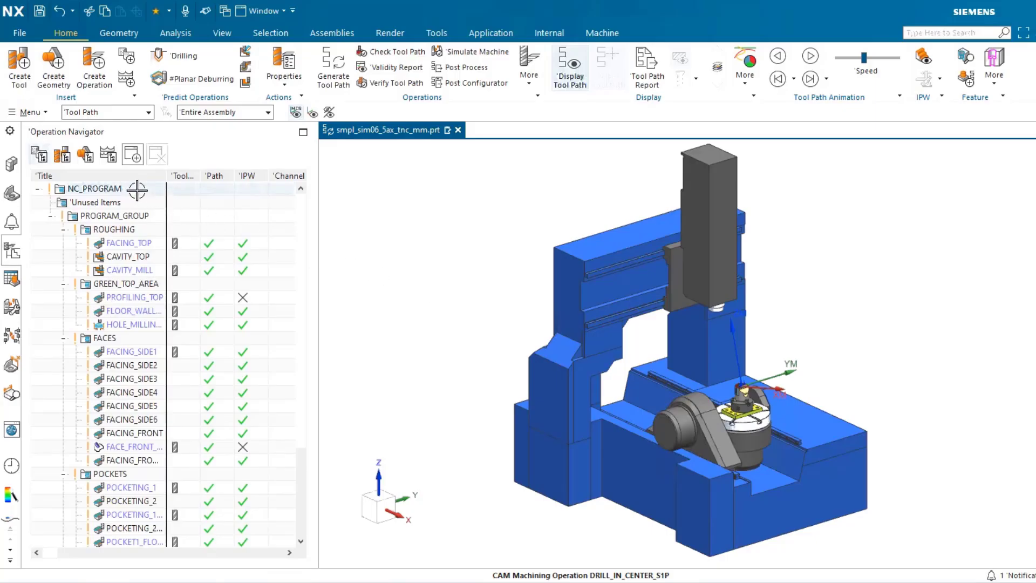
- In NC_PROGRAM's between-operations rule without tool change, set the "B,C automatic" motion's preferred axis to None
right_click(136, 189)
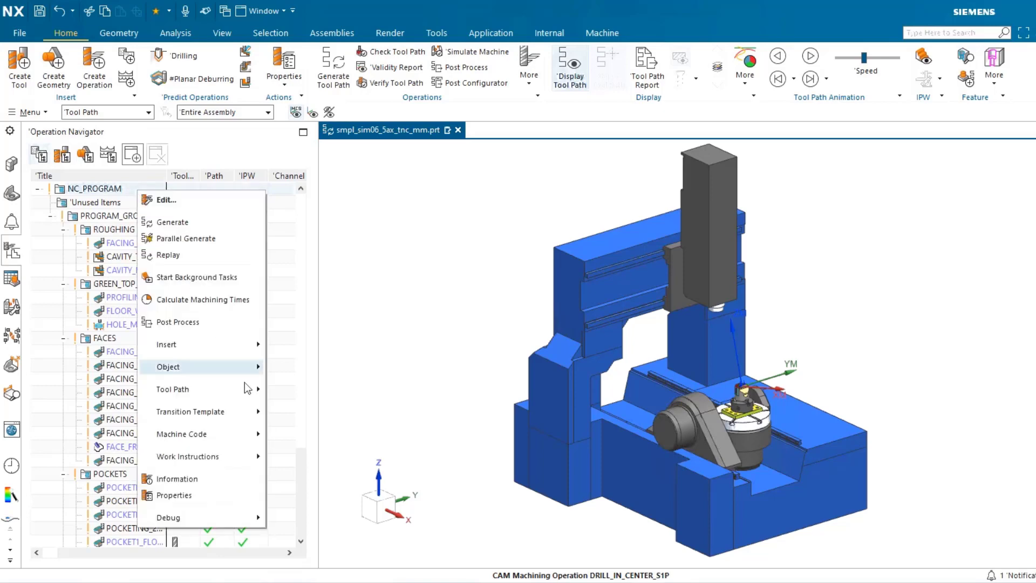
mouse_move(240, 412)
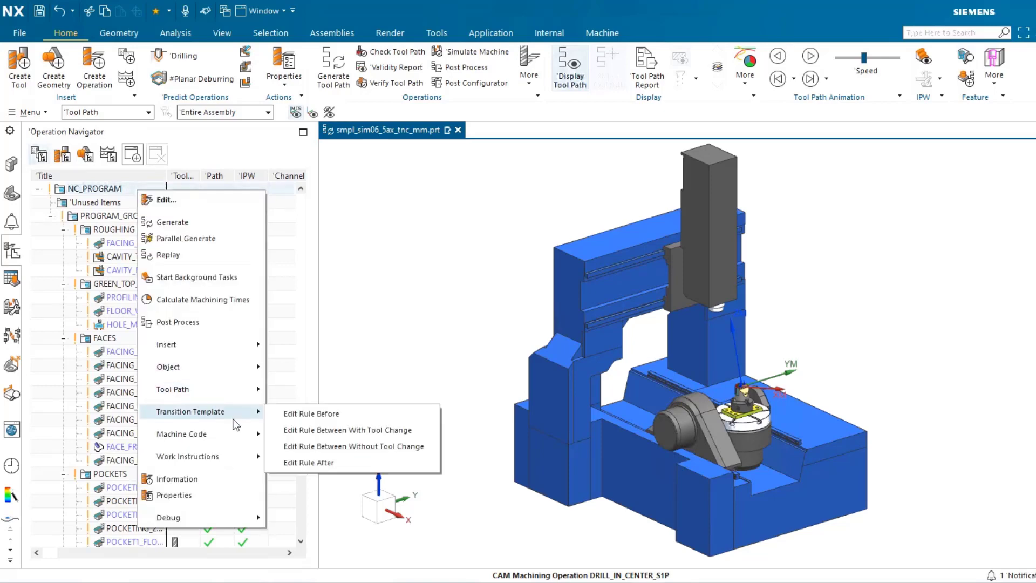
click(411, 446)
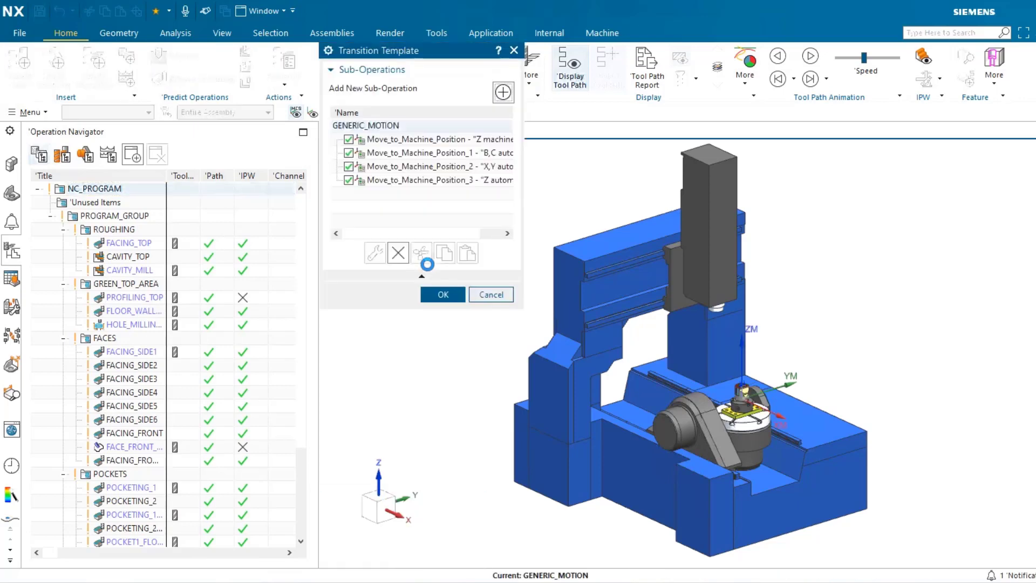
click(446, 180)
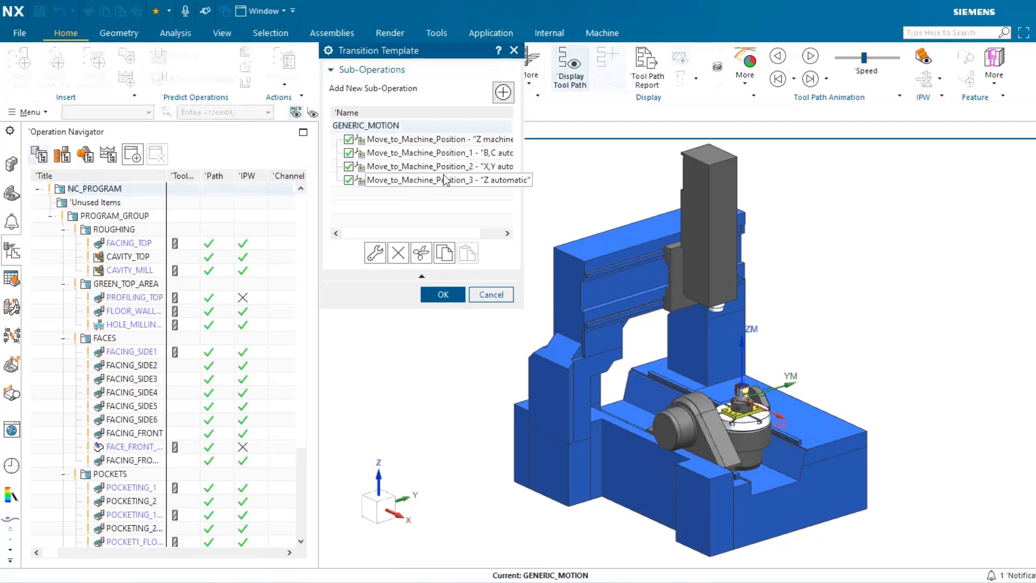
double_click(459, 154)
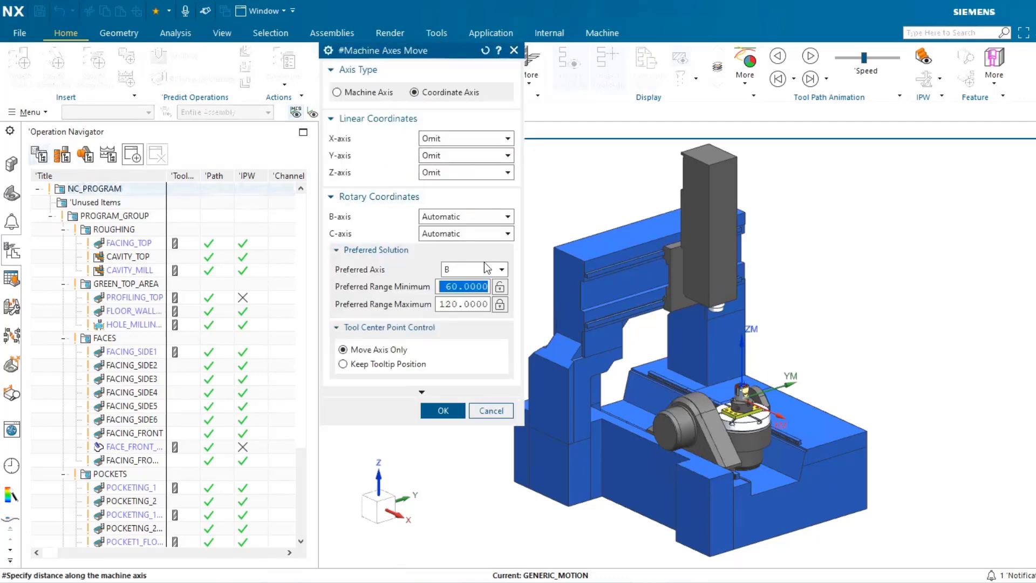
click(470, 271)
click(462, 280)
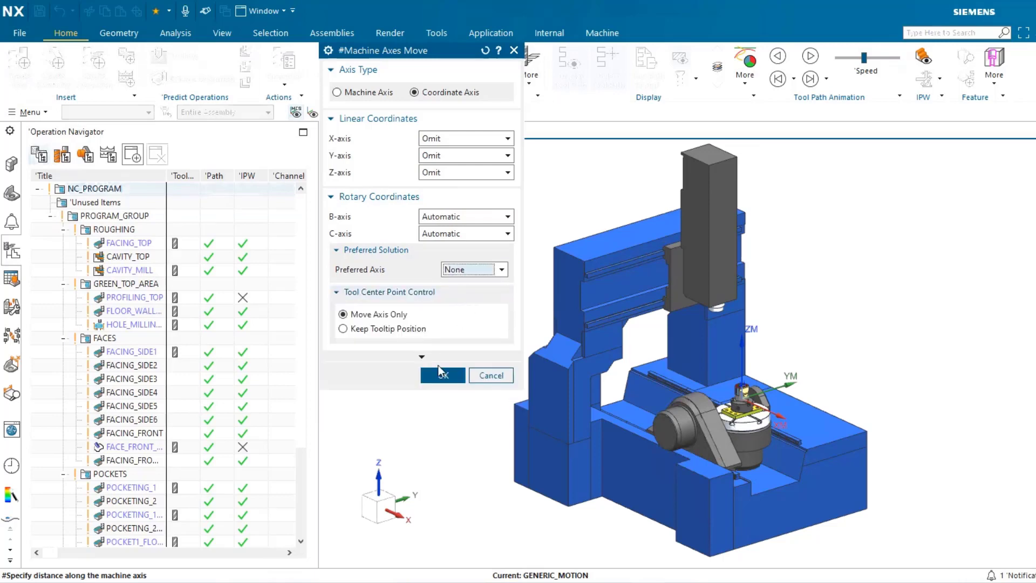
click(445, 378)
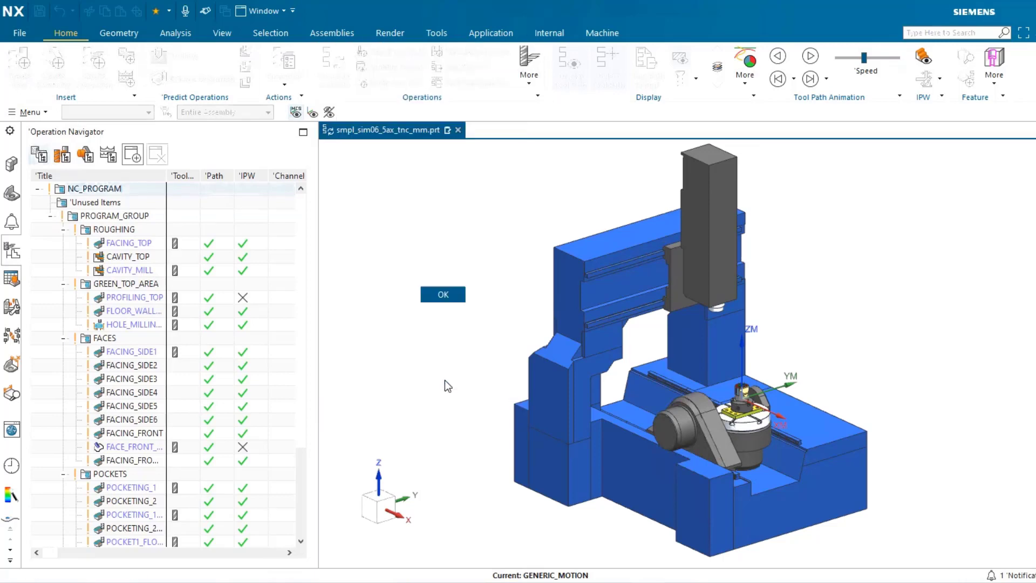
click(442, 294)
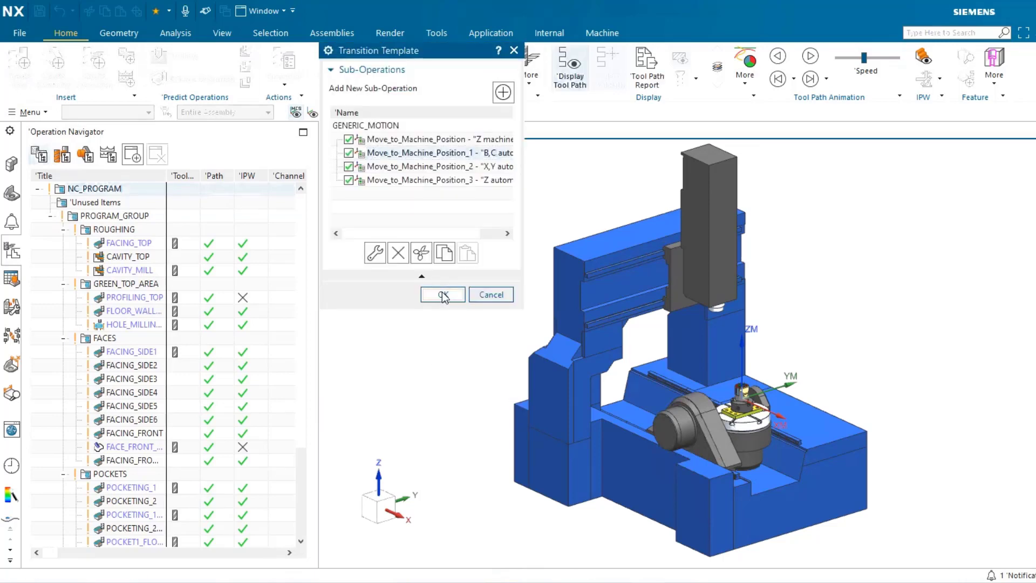
- Start the transition path simulation for PROGRAM_GROUP and play it, watching the tool and workpiece up close
right_click(169, 216)
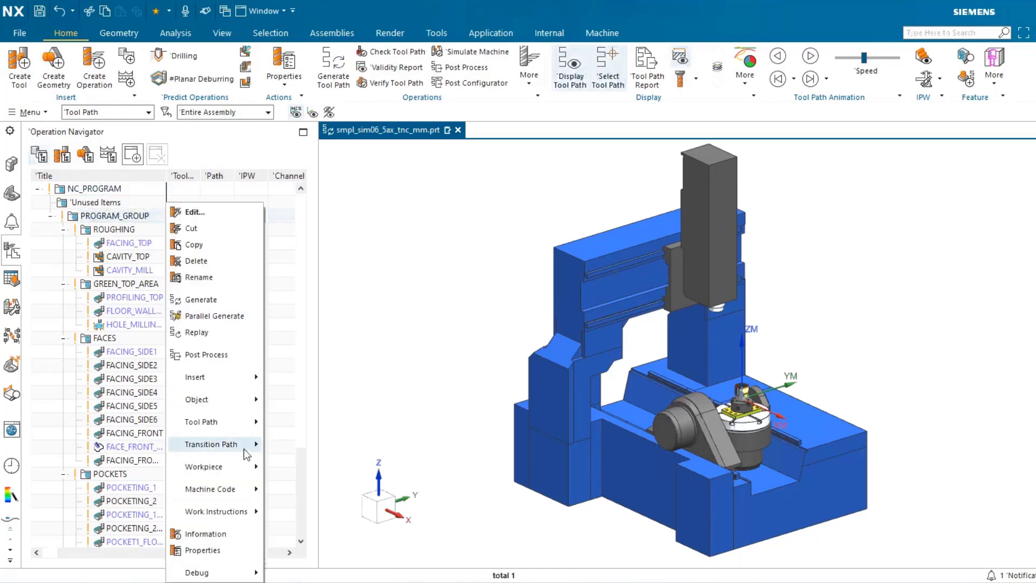
mouse_move(248, 445)
click(300, 446)
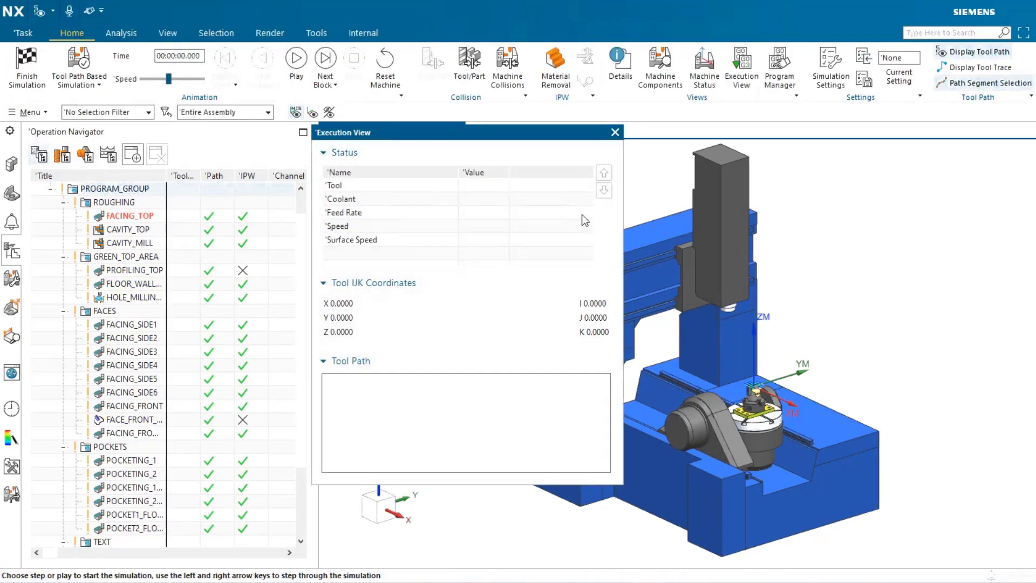
click(298, 62)
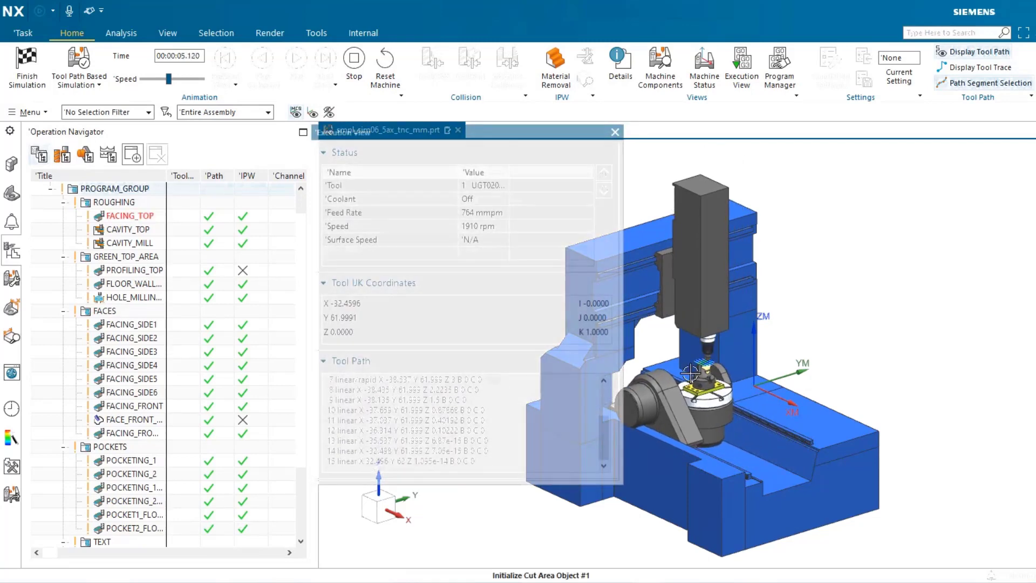
scroll(634, 362, up, 1)
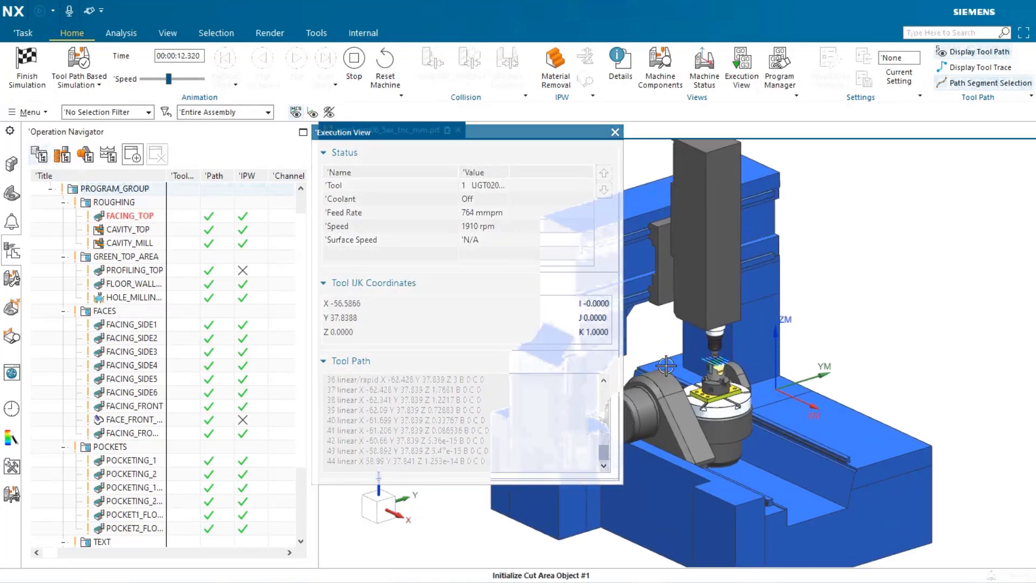
scroll(665, 366, up, 1)
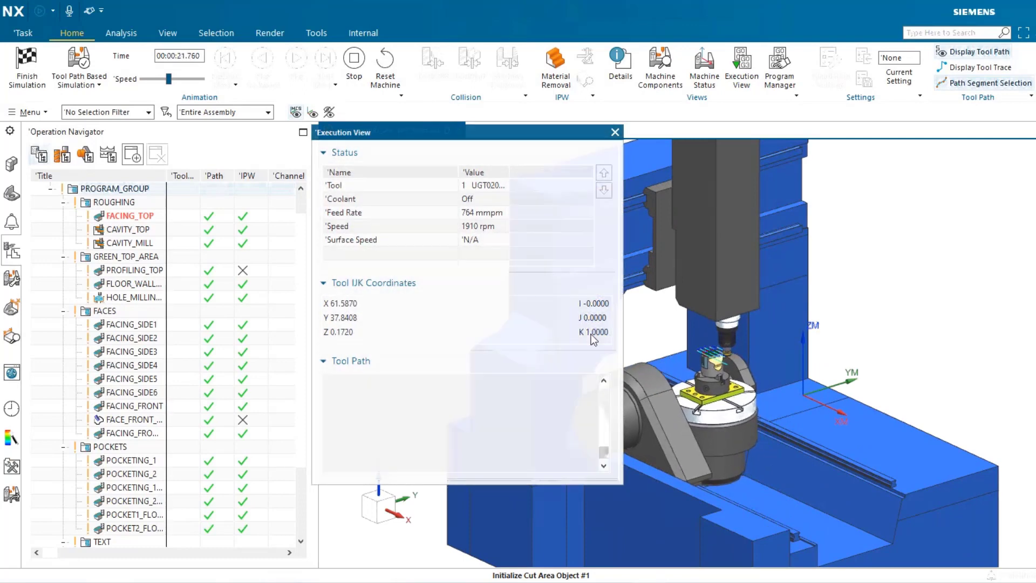
- Stop the simulation and set the C-axis reference to Reverse in the "B,C automatic" motion of CAVITY_TOP's transition path
click(353, 67)
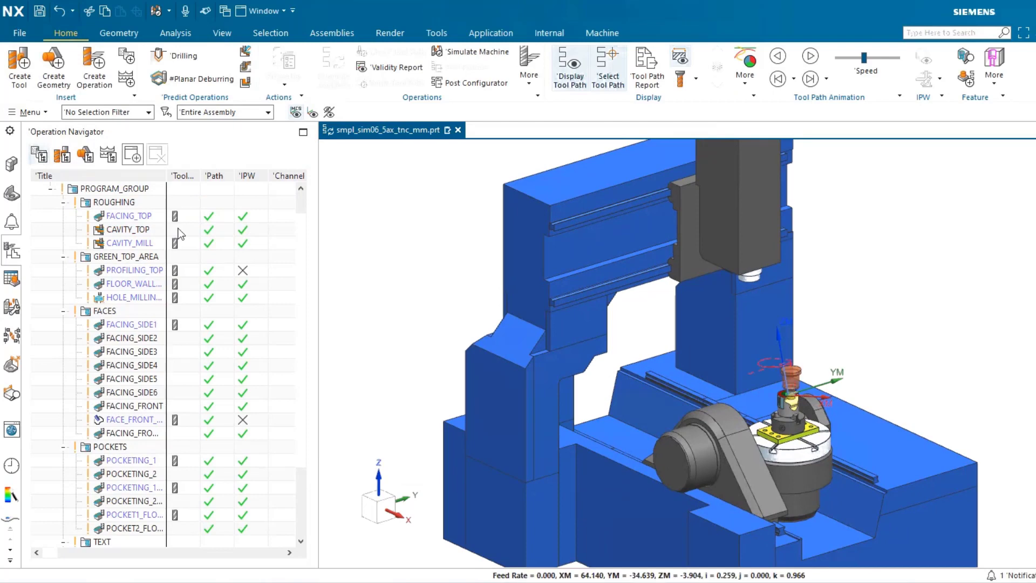
right_click(182, 230)
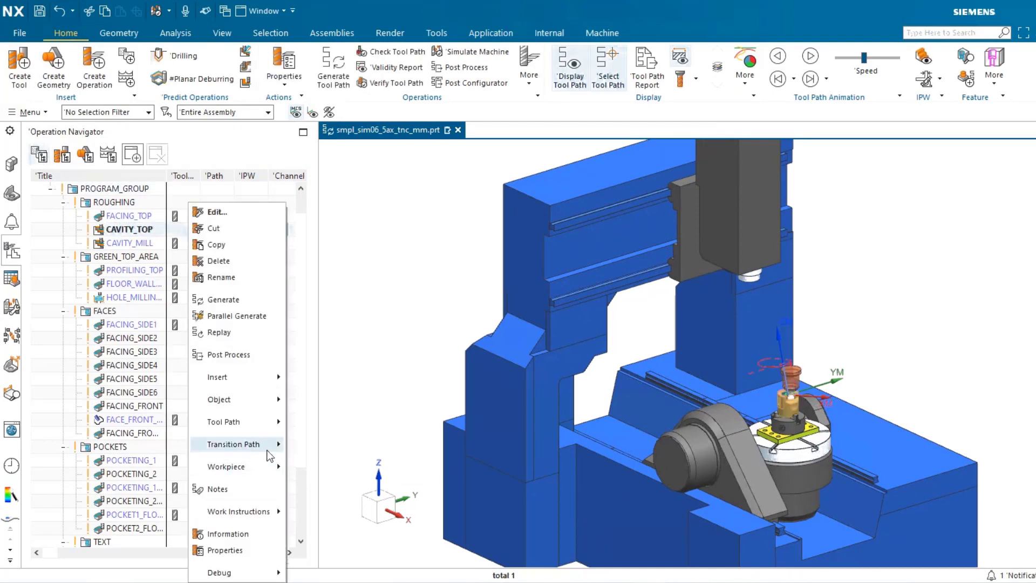
mouse_move(267, 450)
click(369, 488)
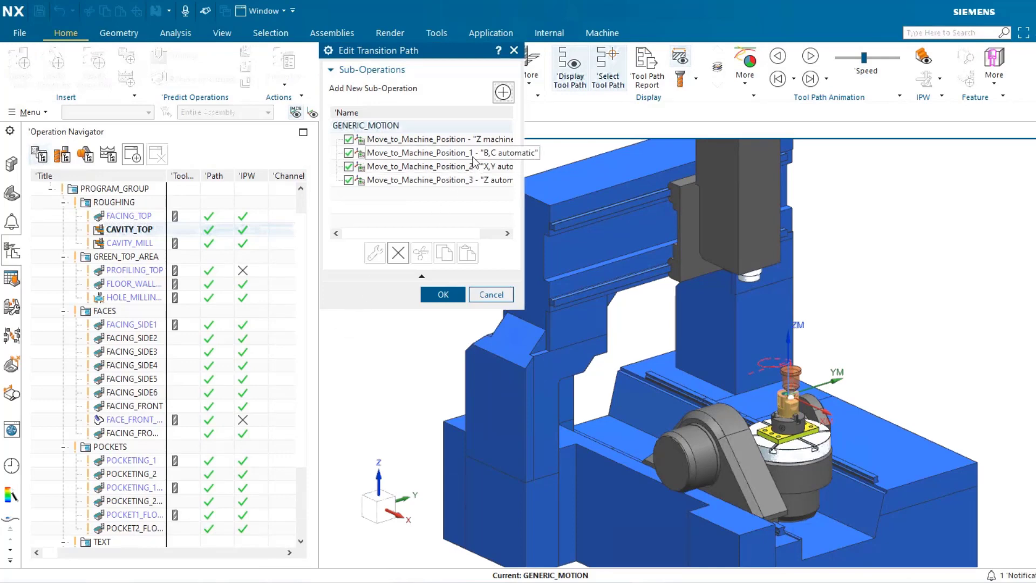
double_click(473, 157)
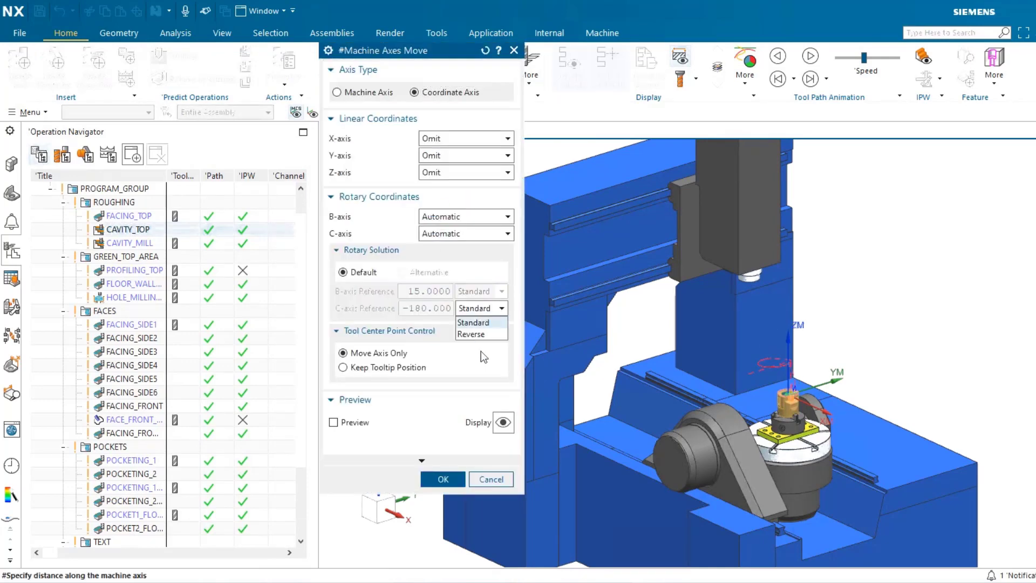
click(481, 332)
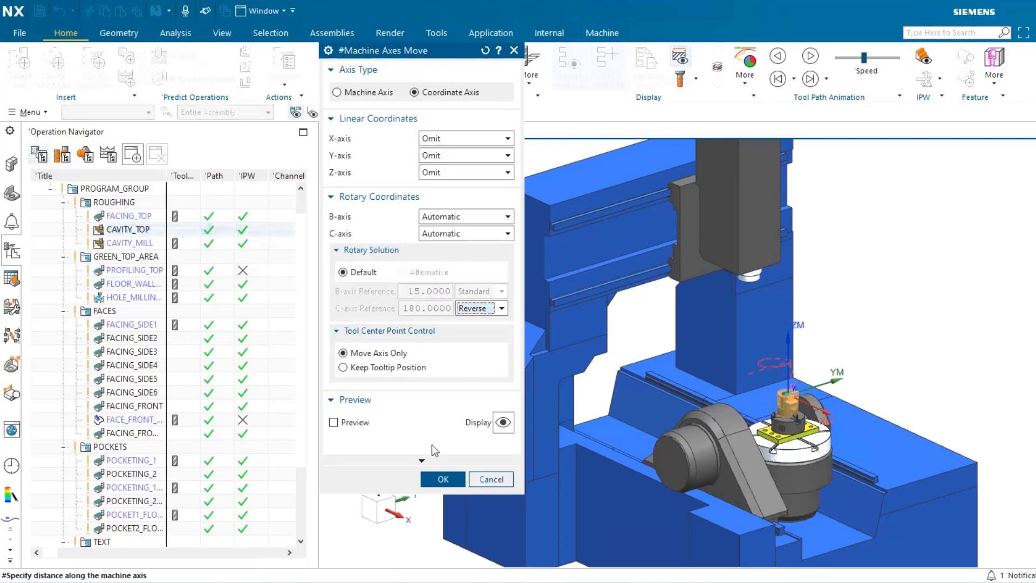
click(438, 481)
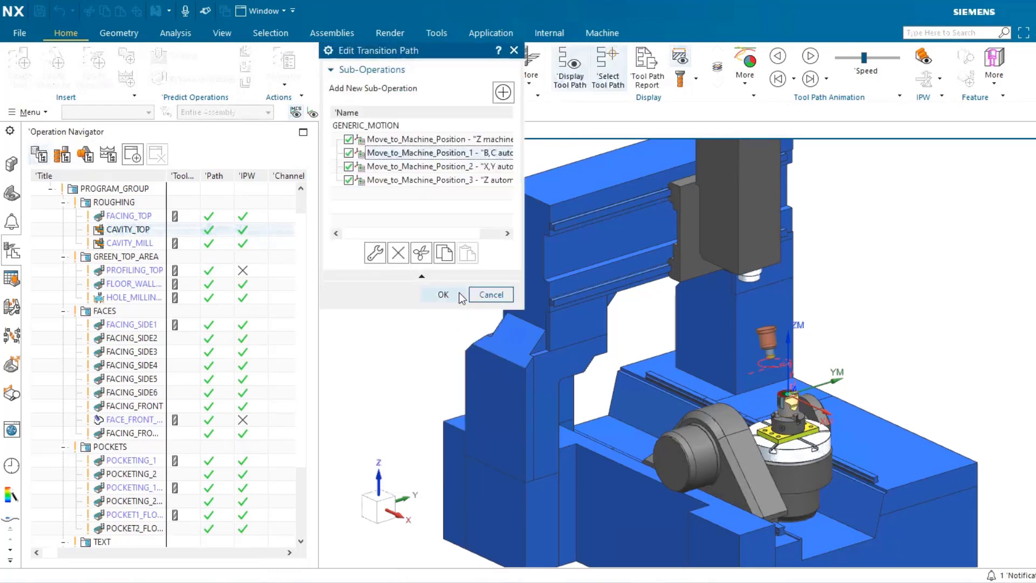
click(444, 293)
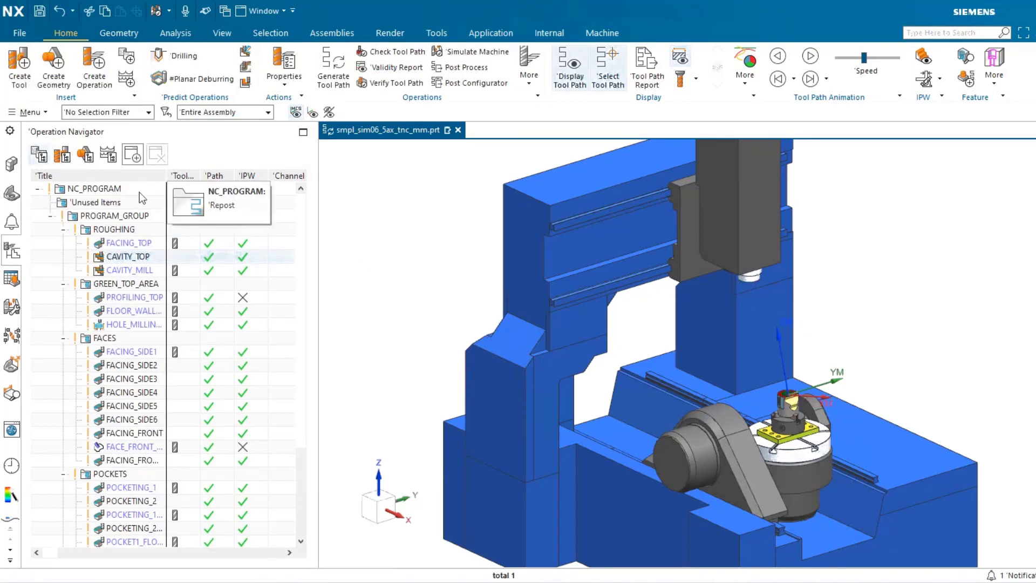
- Simulate PROGRAM_GROUP on the machine again through the transition into CAVITY_TOP, stopping once that operation is cutting
click(148, 216)
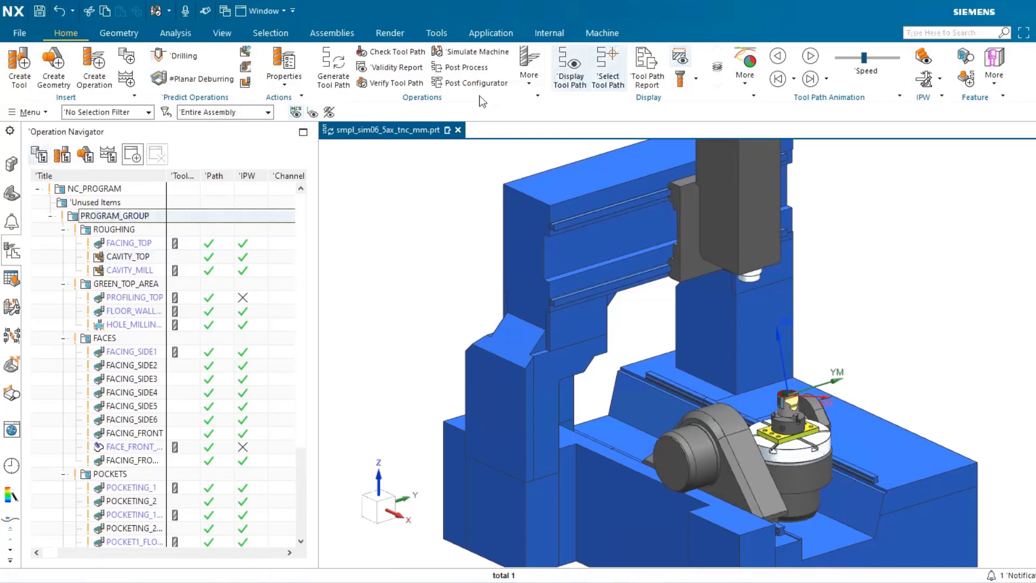
click(477, 52)
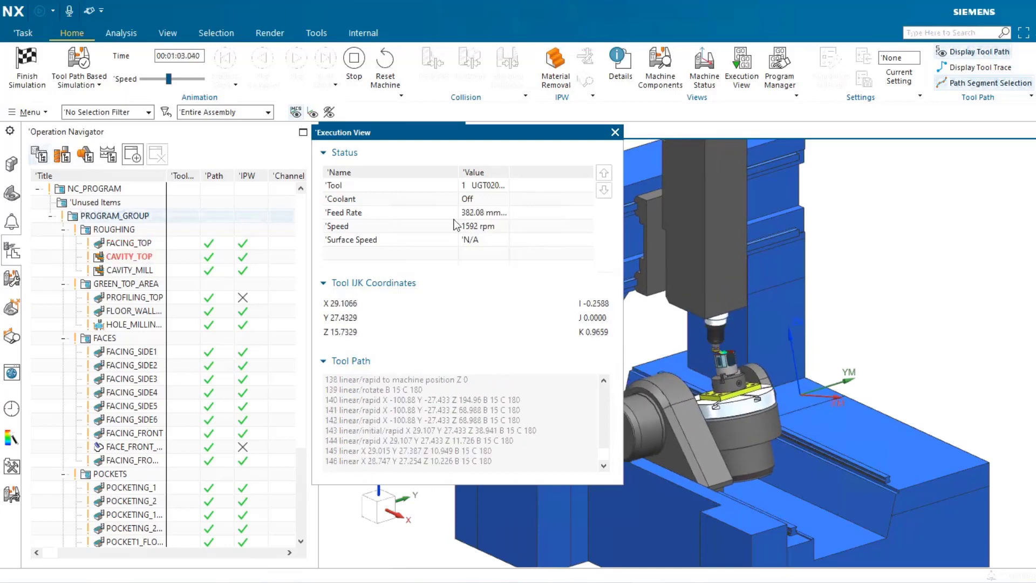
click(361, 85)
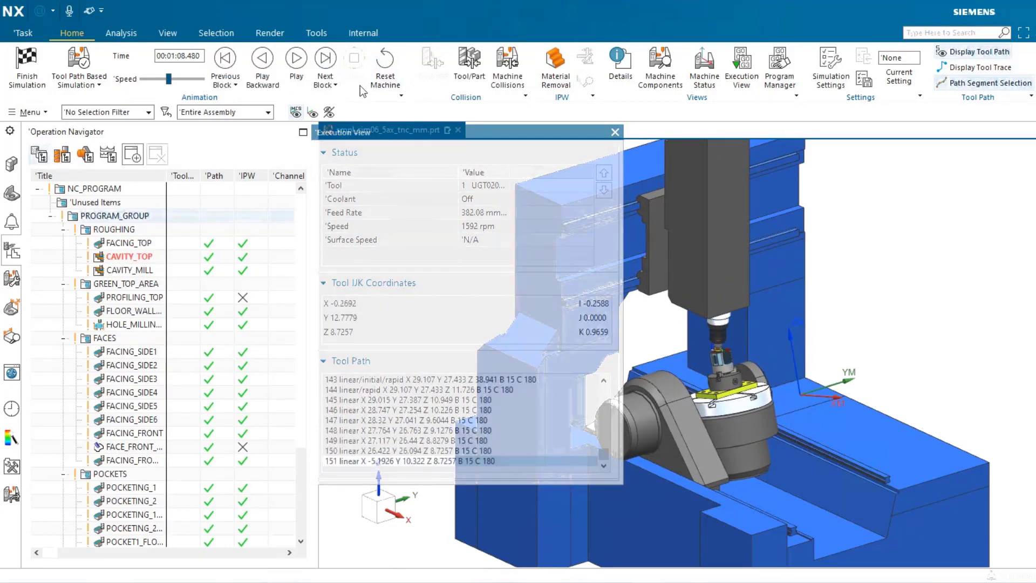
- Switch to machine code based simulation and play the posted NC program up to the transition before CAVITY_TOP, stopping there
click(97, 83)
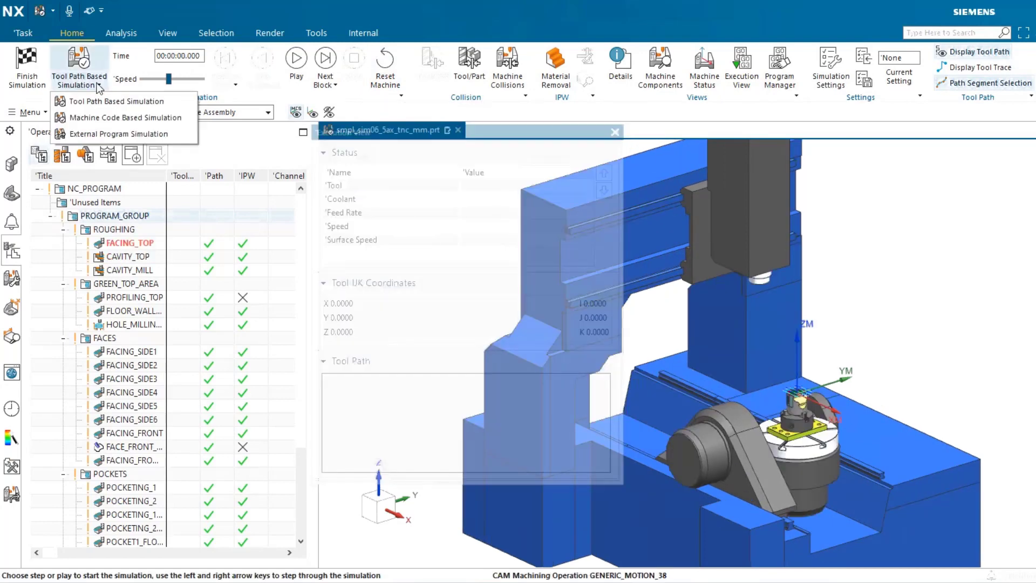
click(108, 117)
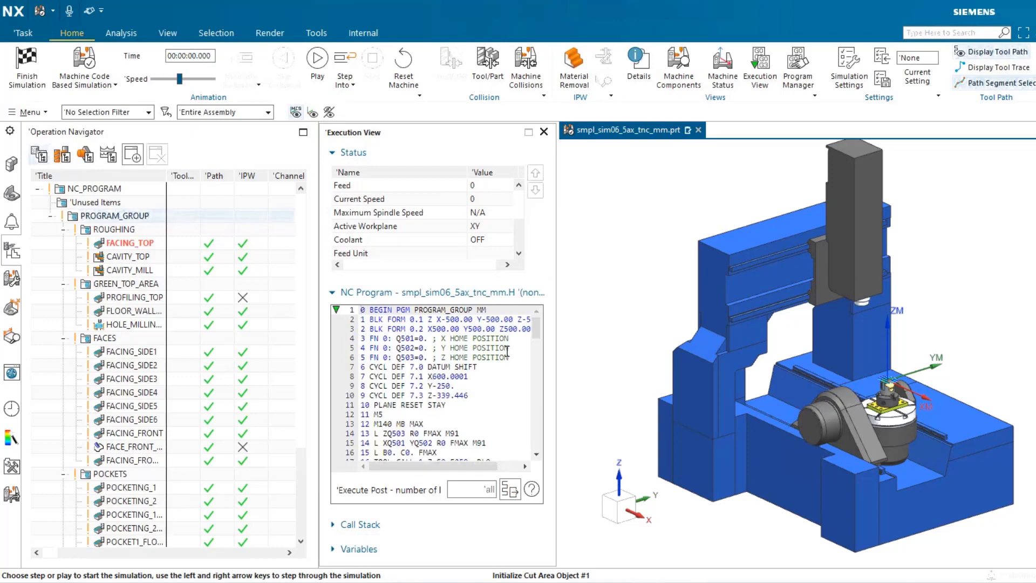
click(317, 79)
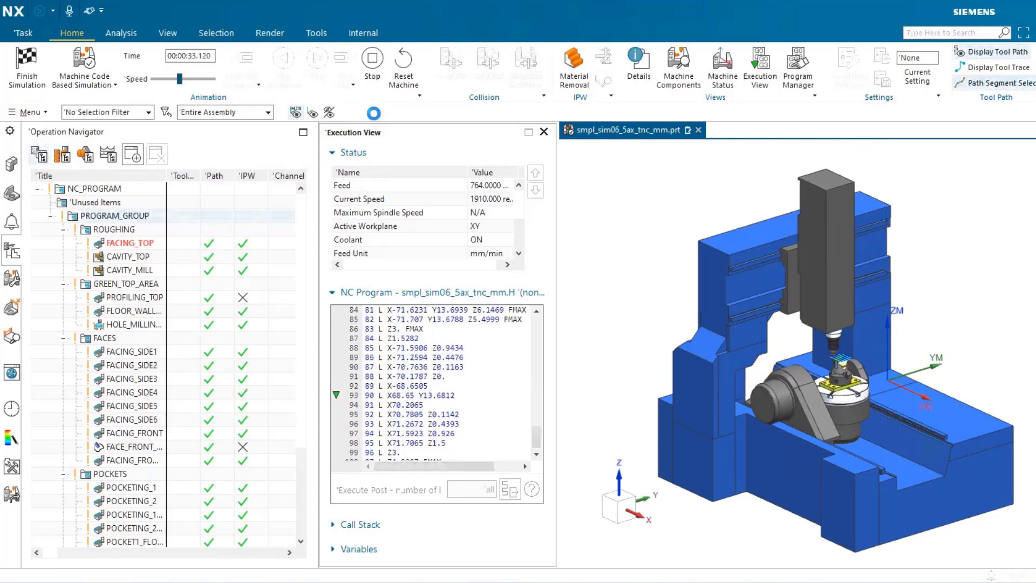
click(372, 59)
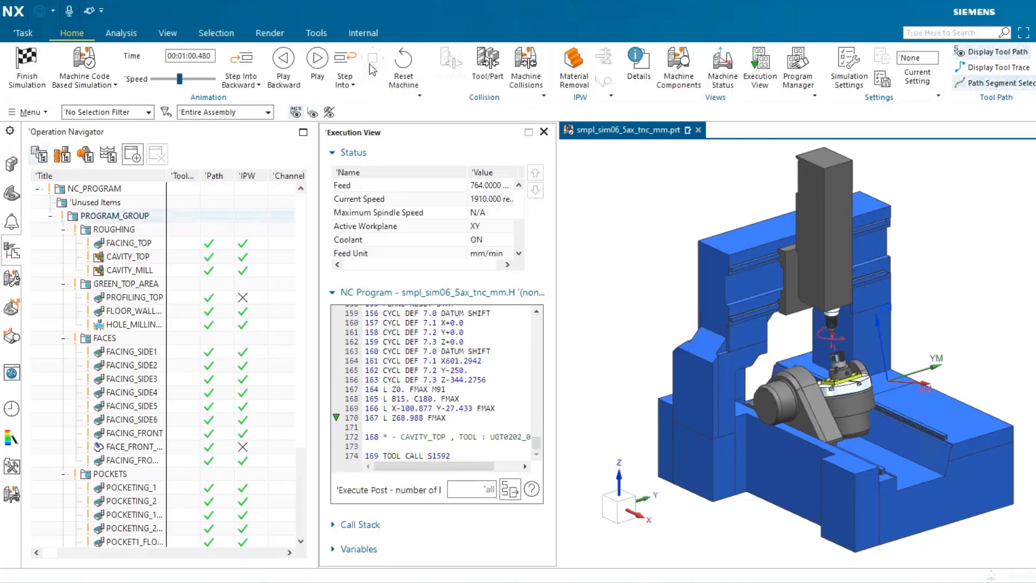